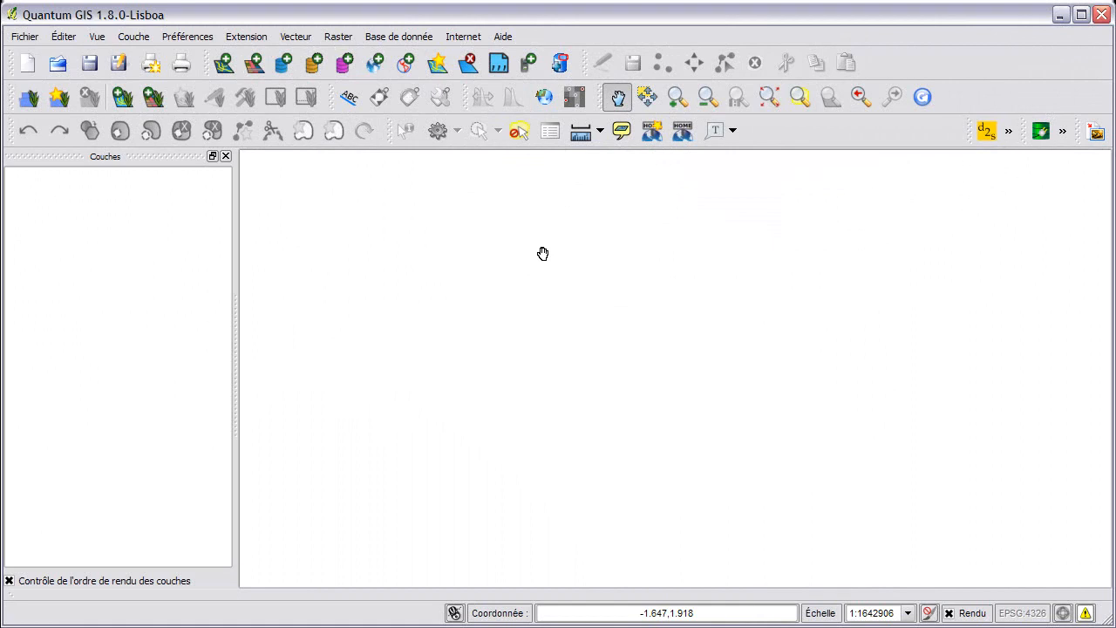
Open the Georeferencer and load the raster Casa_morocco.jpg from the C:/SIGcours/Qgis folder.
click(340, 36)
mouse_move(407, 75)
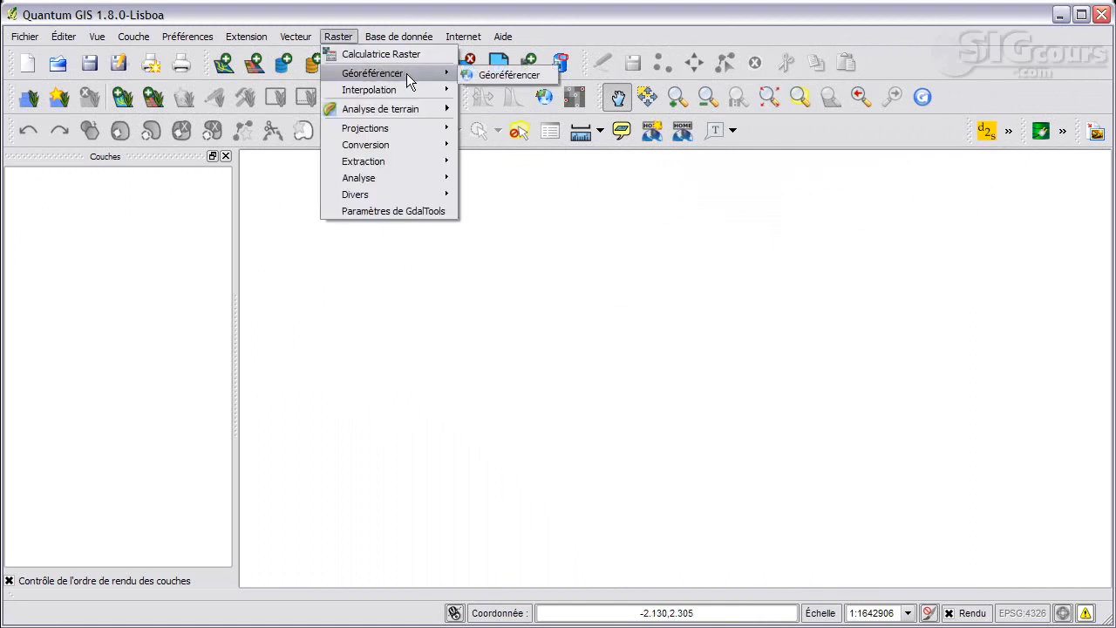
click(489, 77)
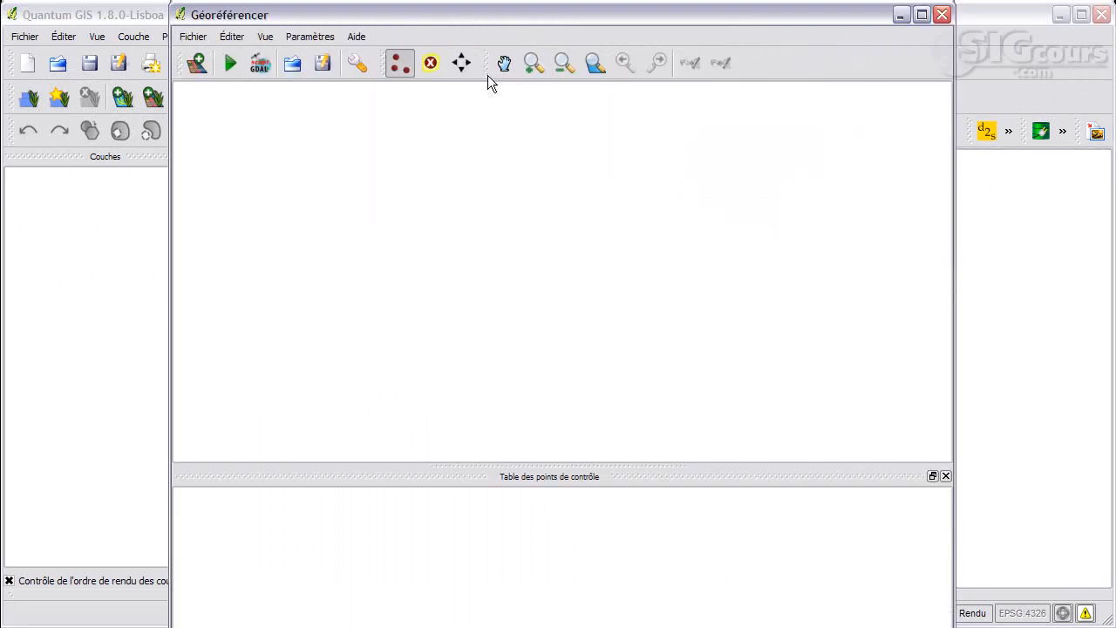
click(198, 64)
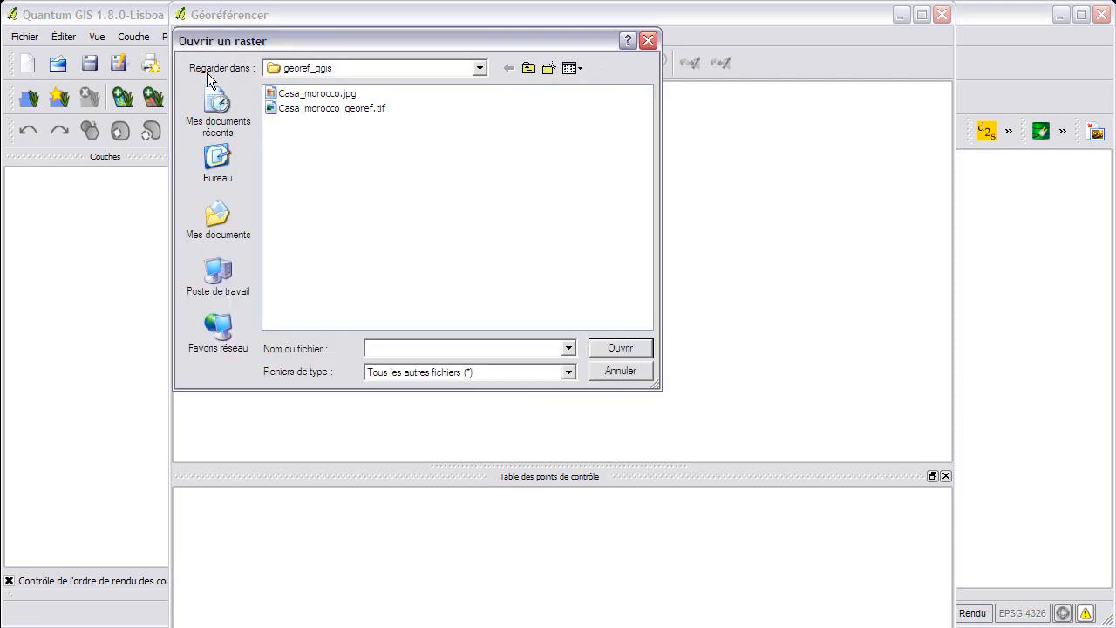
click(218, 277)
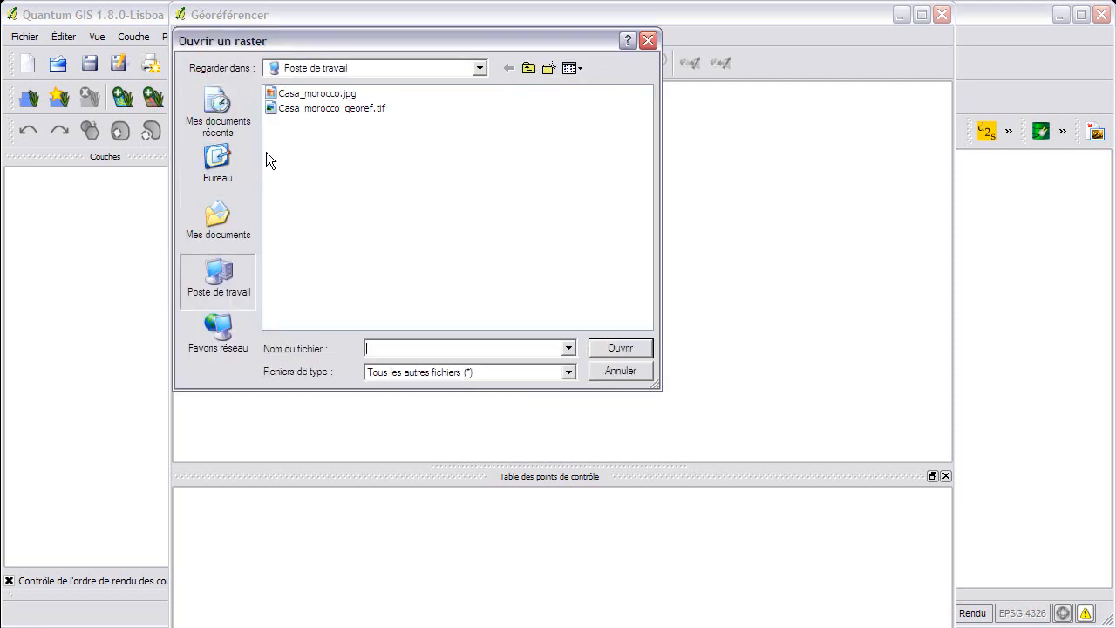
double_click(293, 92)
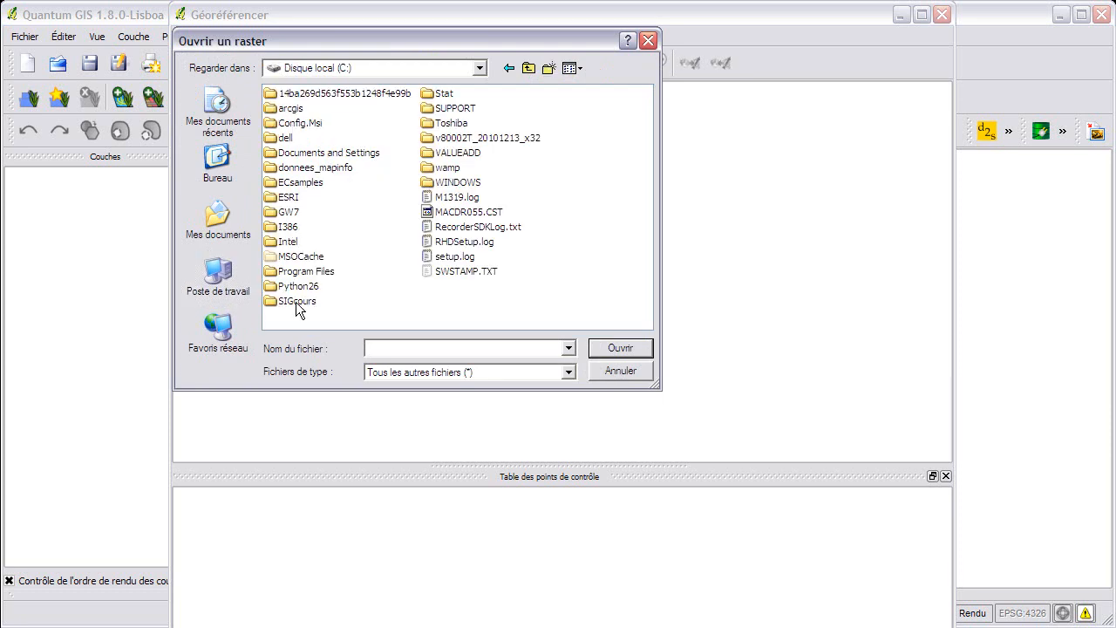
double_click(296, 302)
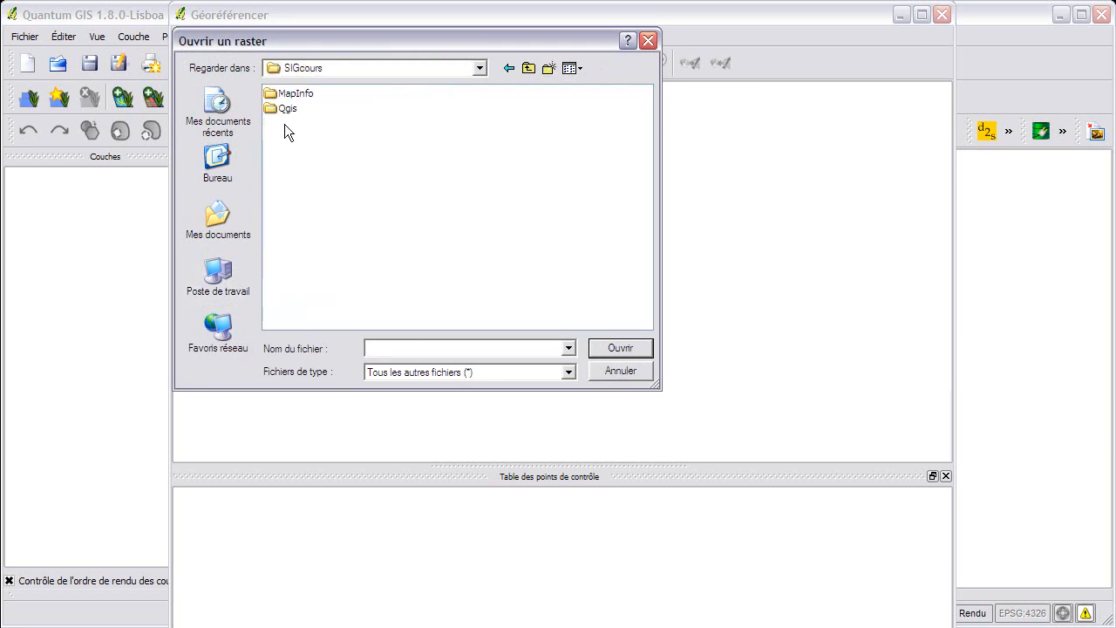
double_click(284, 108)
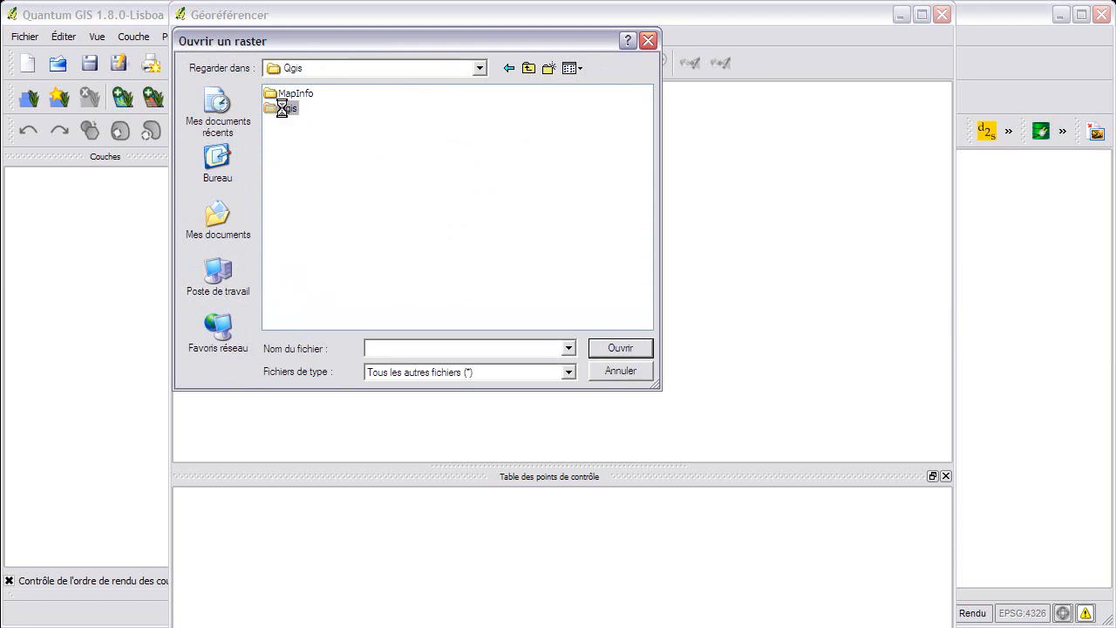
click(318, 93)
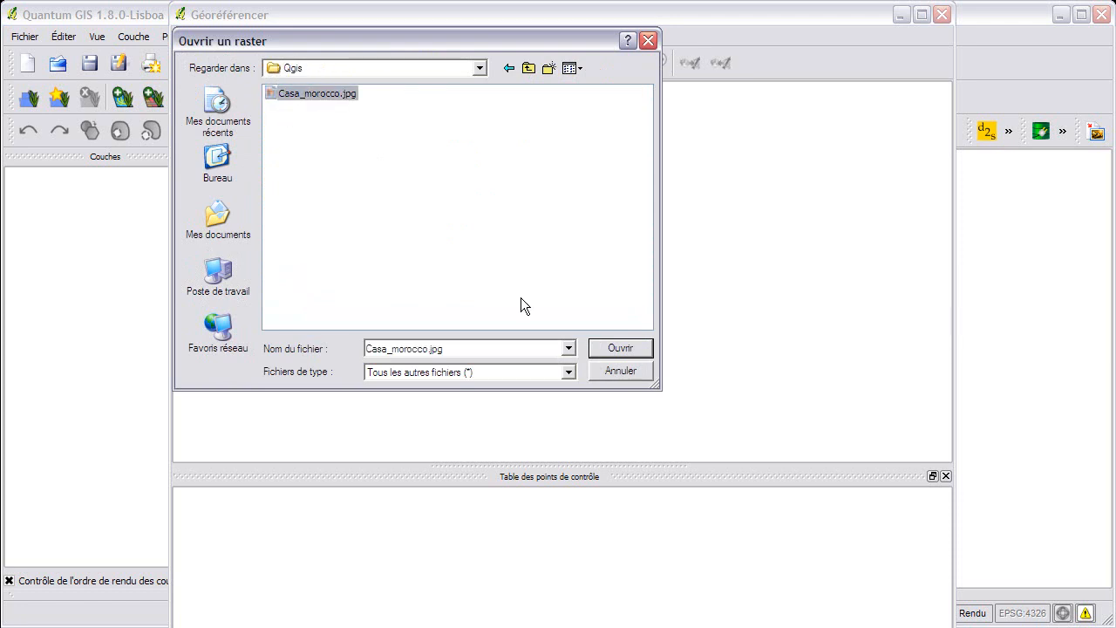
click(626, 348)
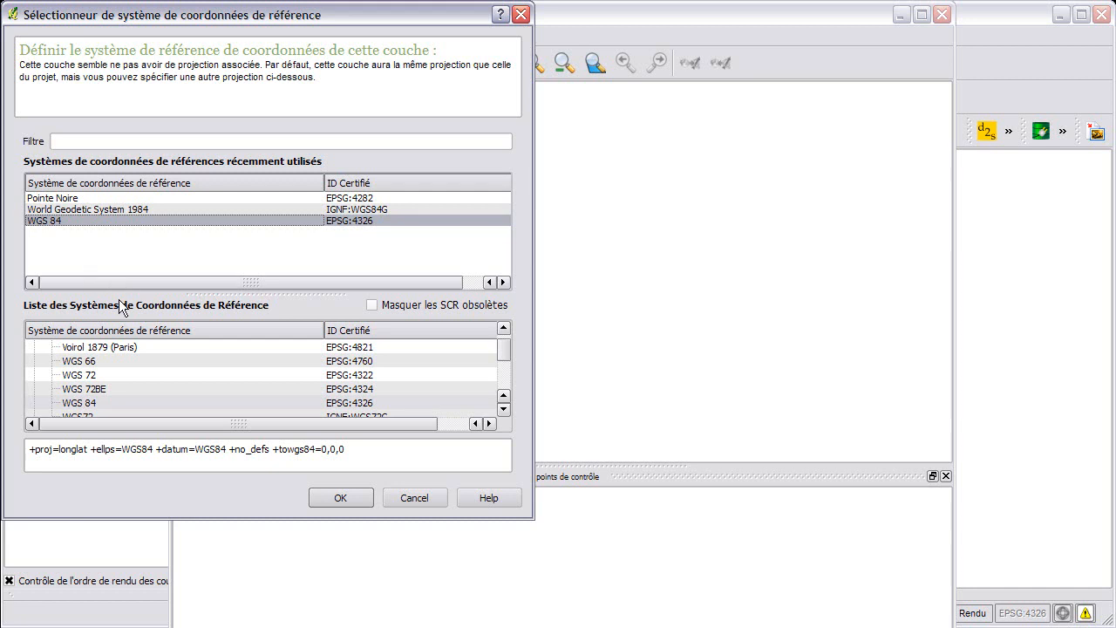
Assign the WGS 84 (EPSG:4326) coordinate reference system to the loaded raster.
click(503, 396)
click(504, 412)
click(504, 411)
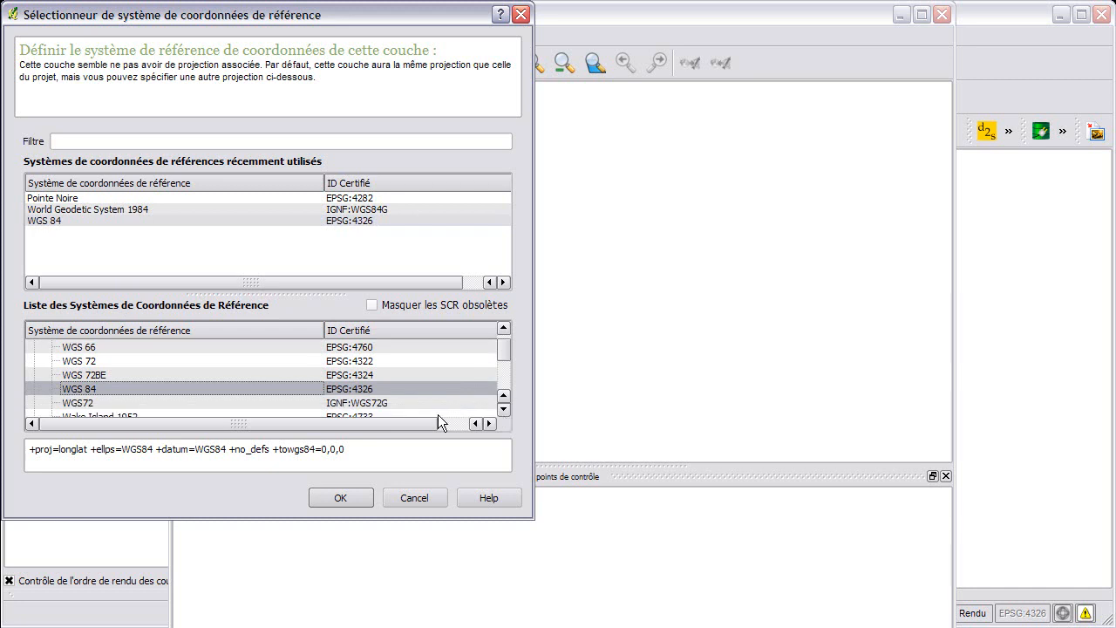
click(381, 387)
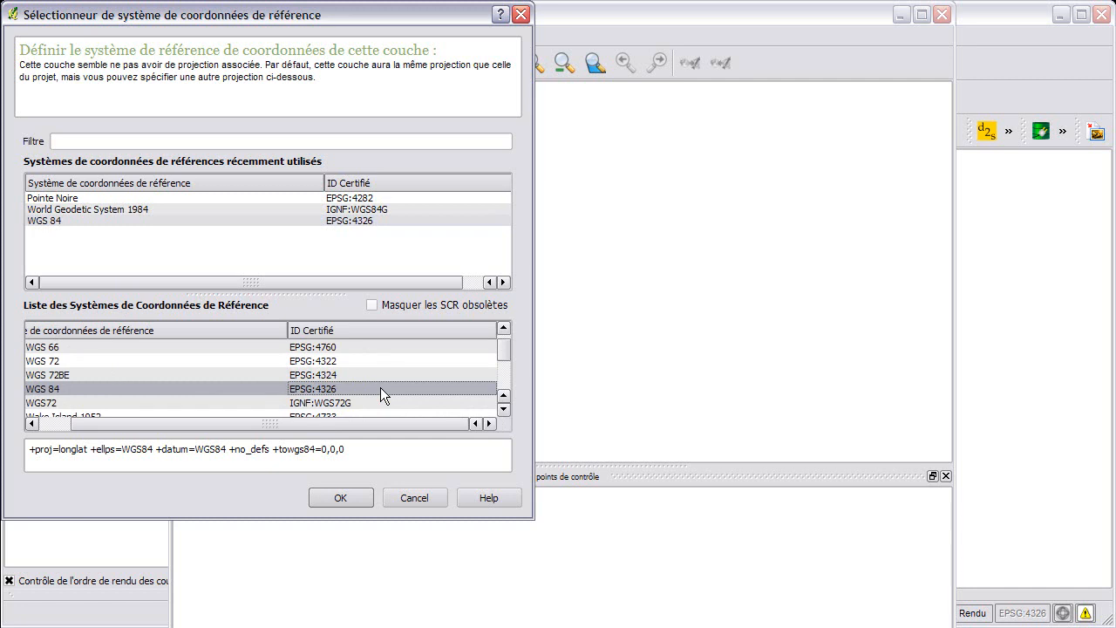
click(343, 494)
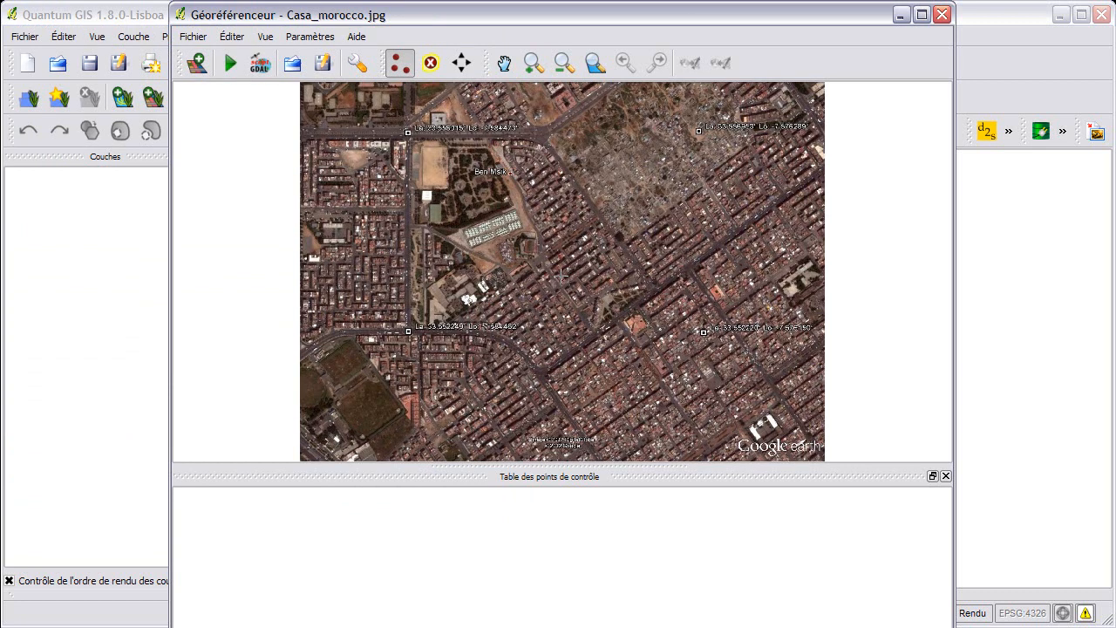
Add a control point on the image's upper-left marker with map coordinates X -7.584473 and Y 33.556915.
click(529, 72)
drag(382, 108, 536, 179)
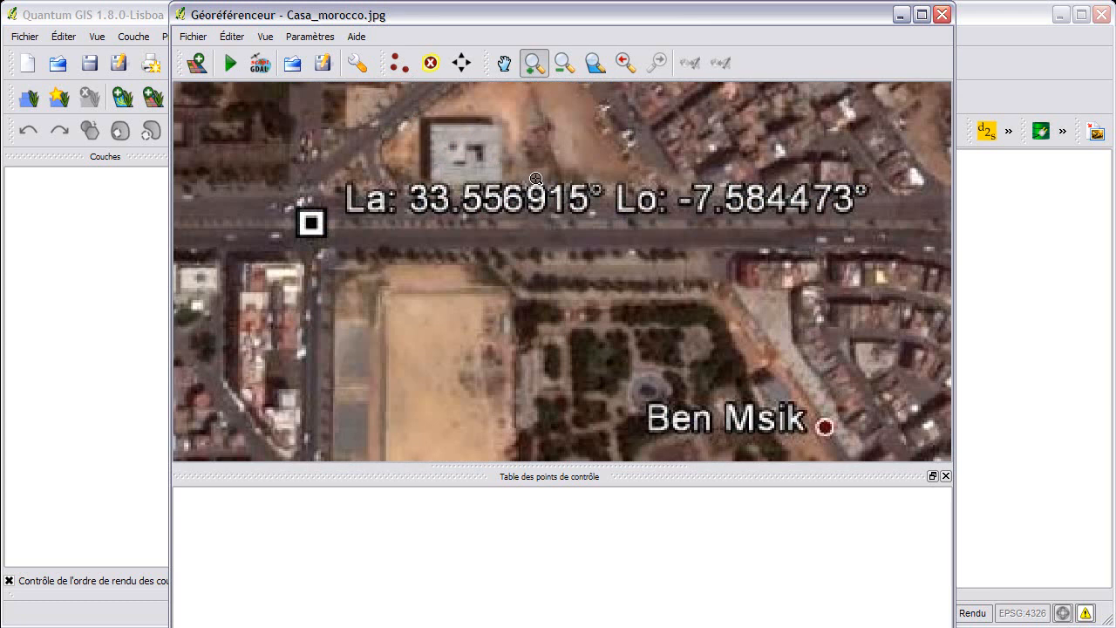
click(397, 68)
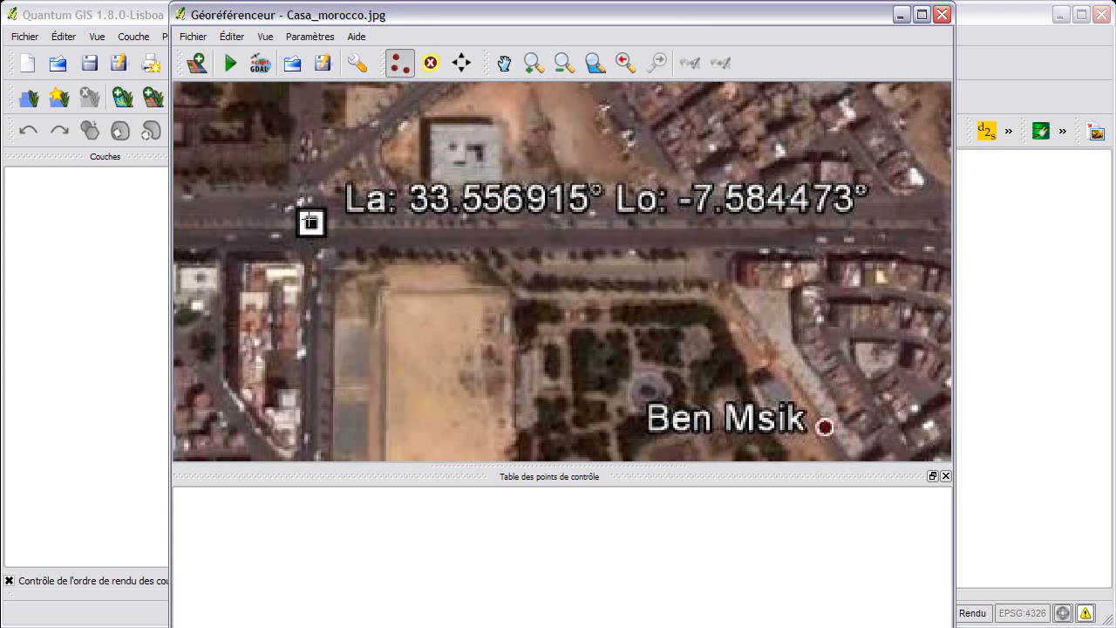
click(311, 223)
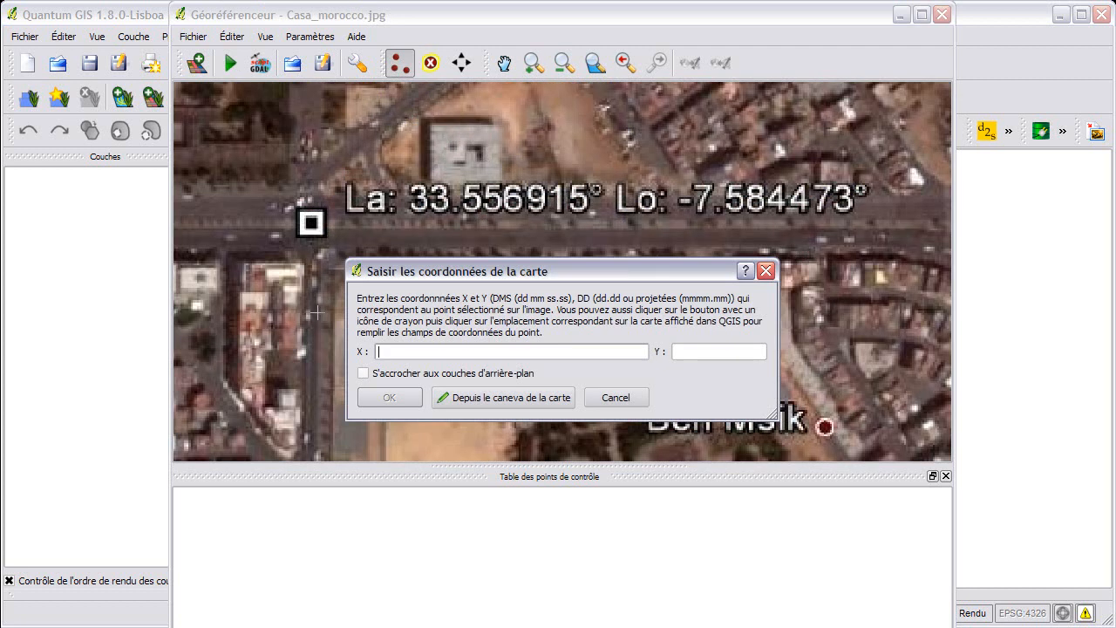
text(-7.584473)
click(710, 350)
text(33.556915)
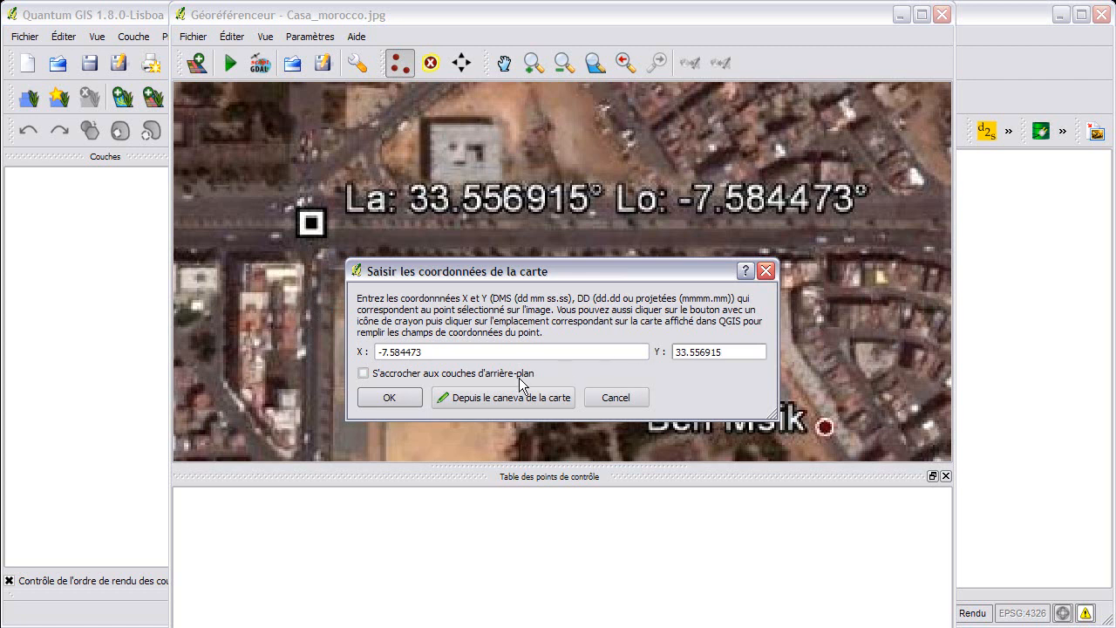
click(390, 397)
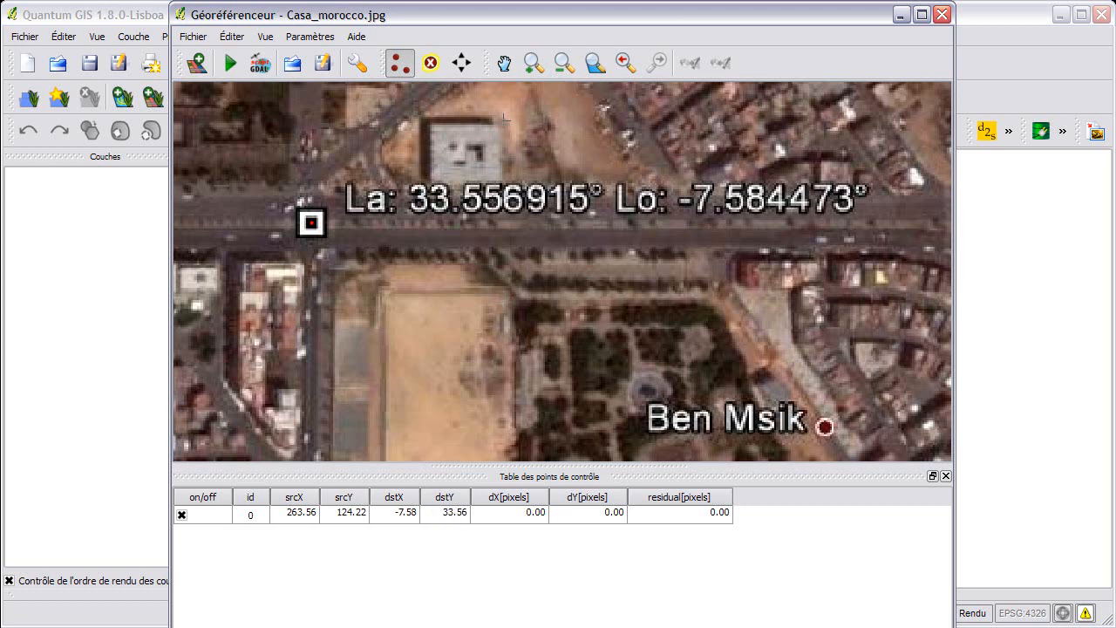
Add a control point on the image's upper-right marker with map coordinates X -7.576289 and Y 33.556953.
click(504, 63)
drag(677, 225, 458, 235)
drag(771, 237, 374, 237)
drag(640, 241, 399, 242)
drag(722, 242, 498, 241)
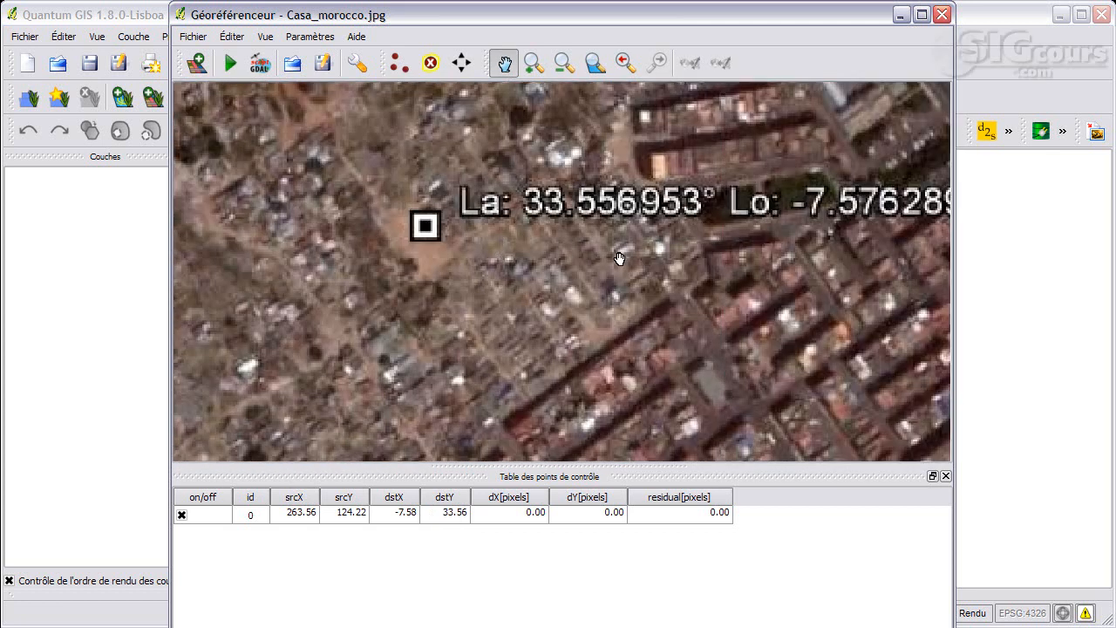
drag(621, 258, 440, 256)
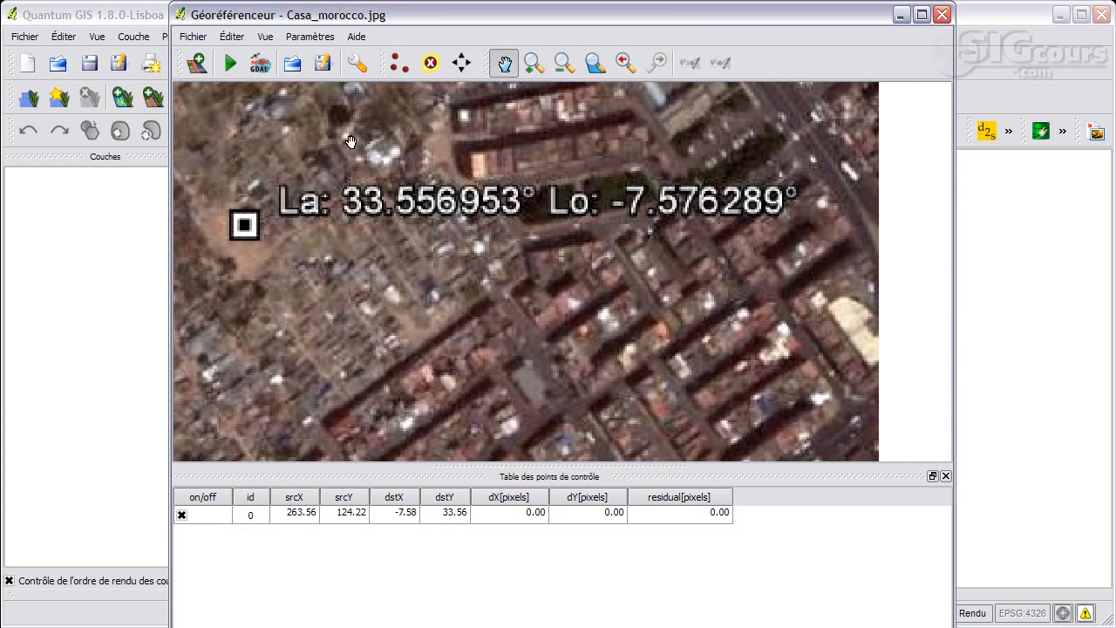
click(399, 63)
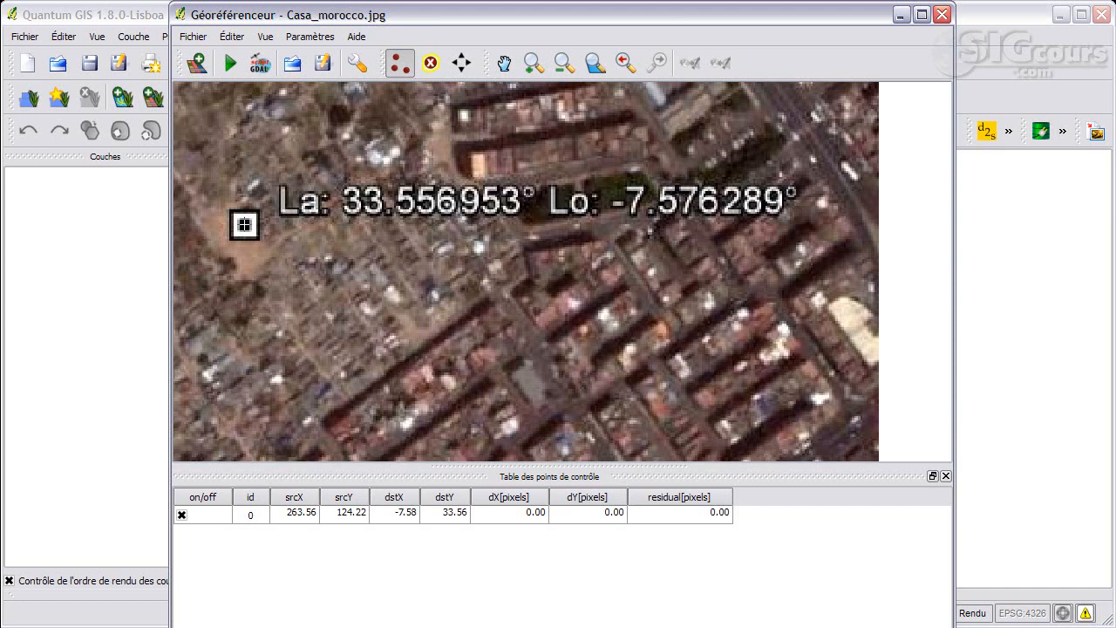
click(244, 225)
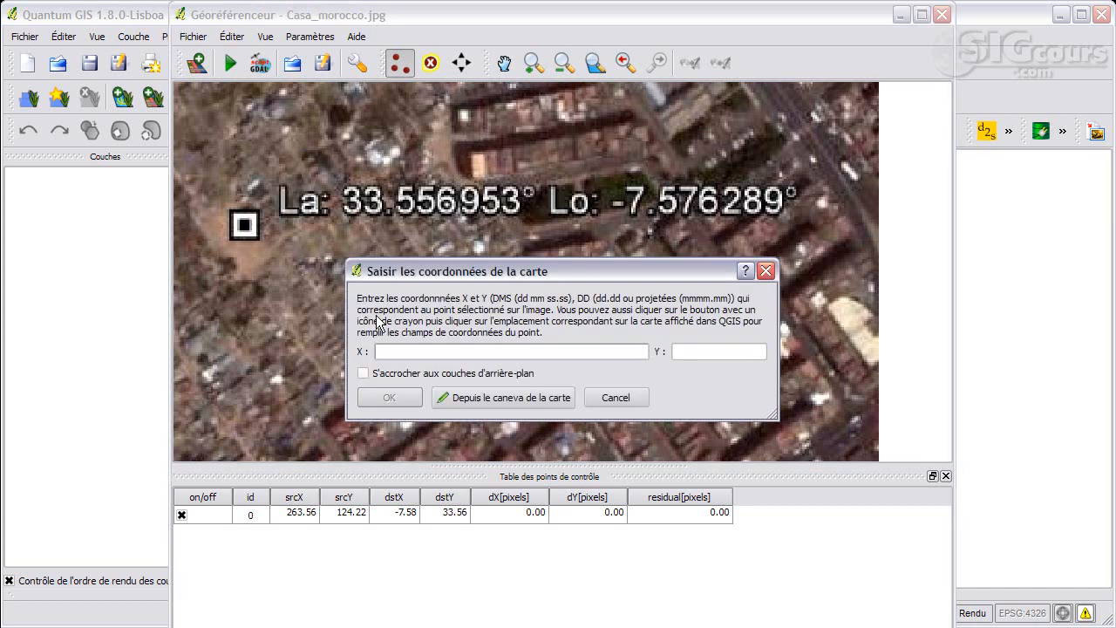
text(-7.576289.)
click(701, 352)
text(33.)
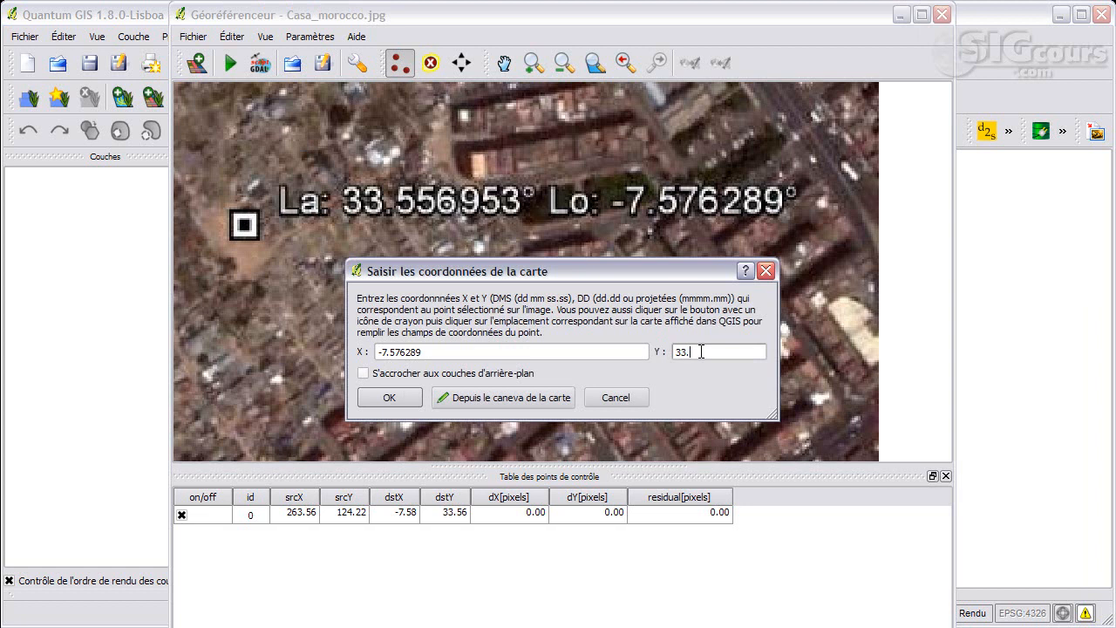
text(556953)
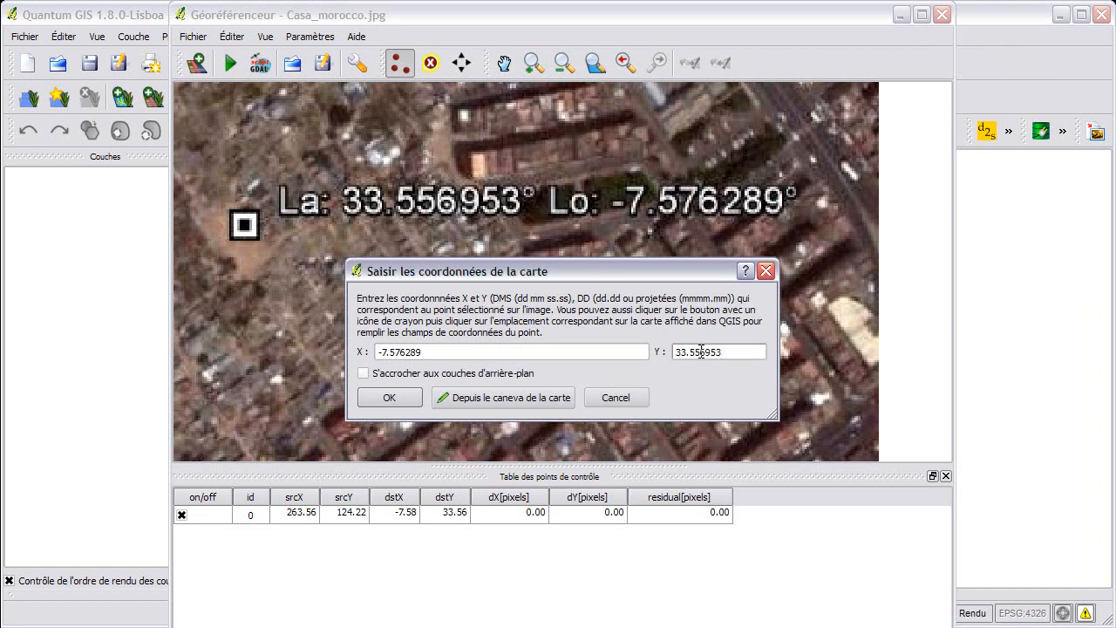
click(412, 394)
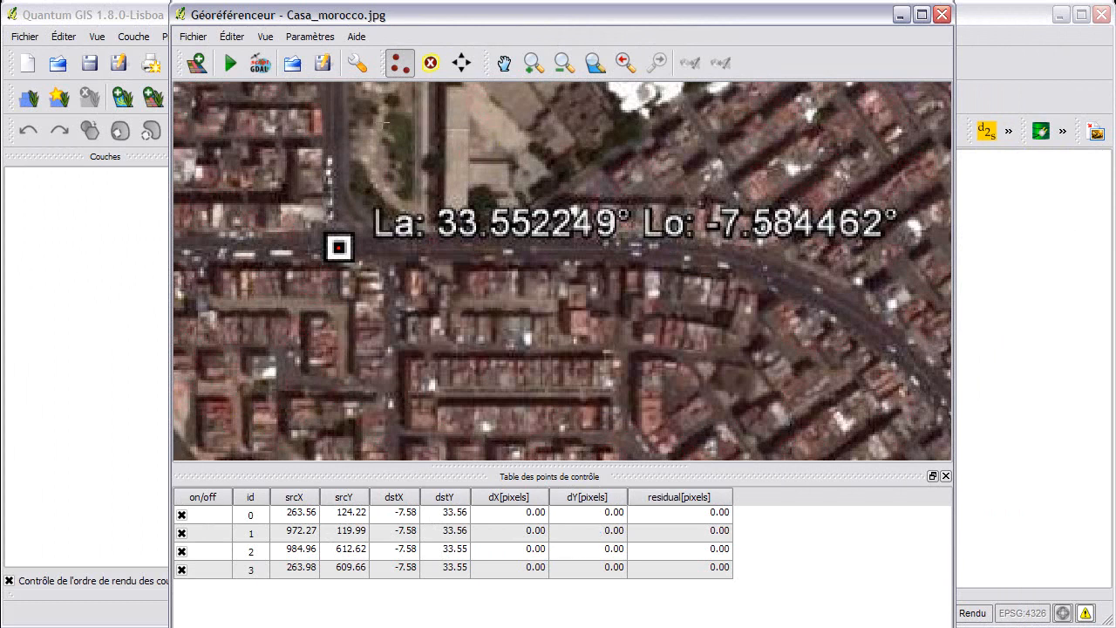
In the transformation settings, choose the Linéaire transformation type and the Plus proche voisin resampling method.
click(358, 70)
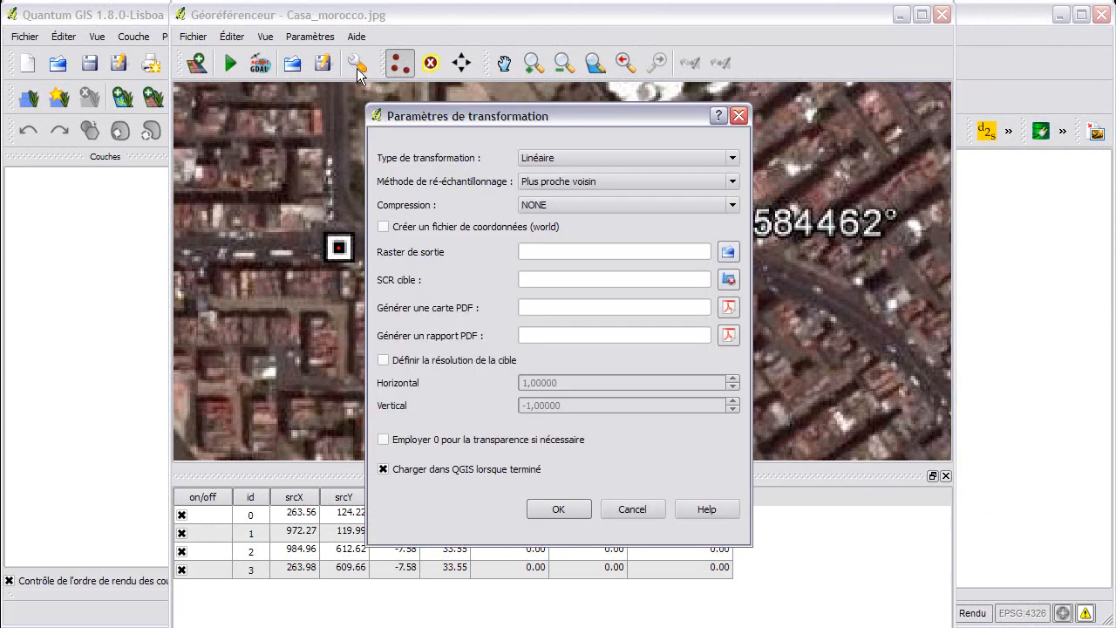
click(732, 158)
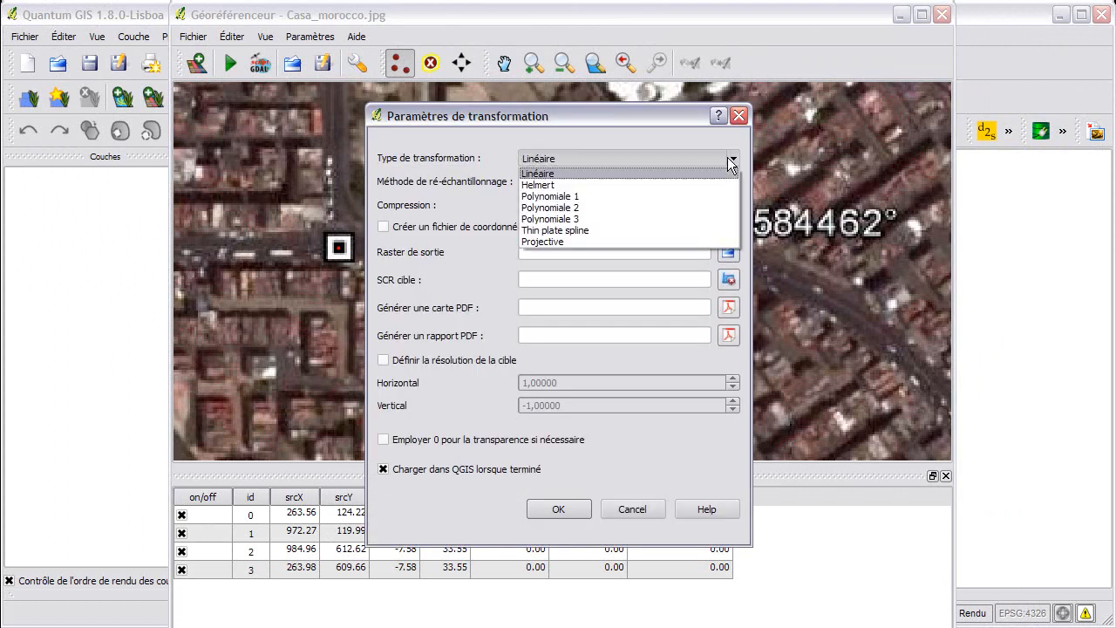
click(601, 173)
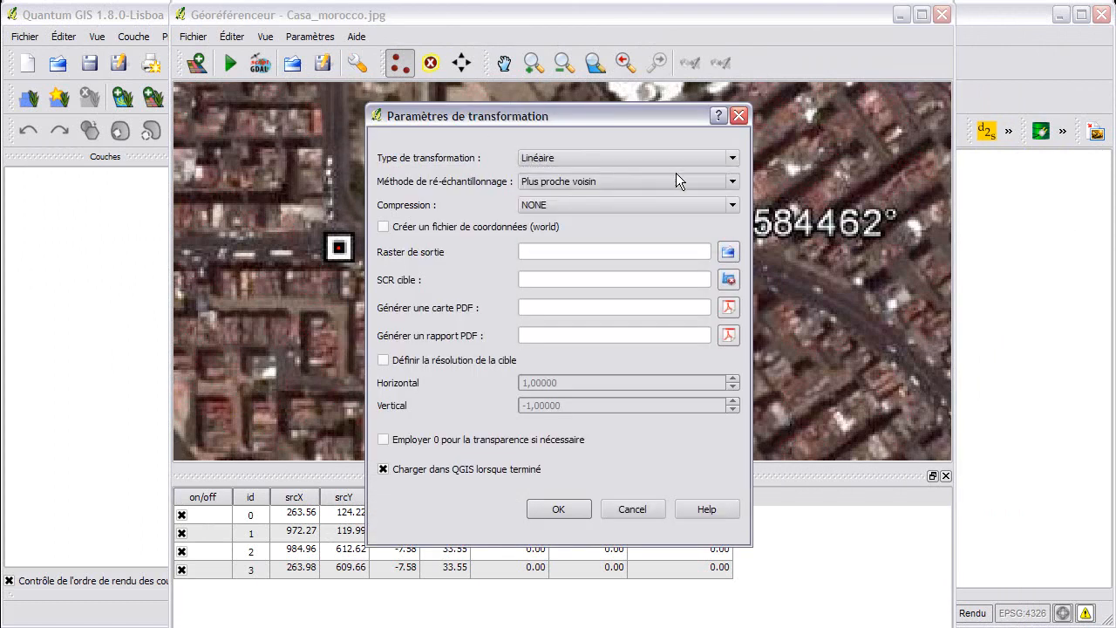
click(726, 182)
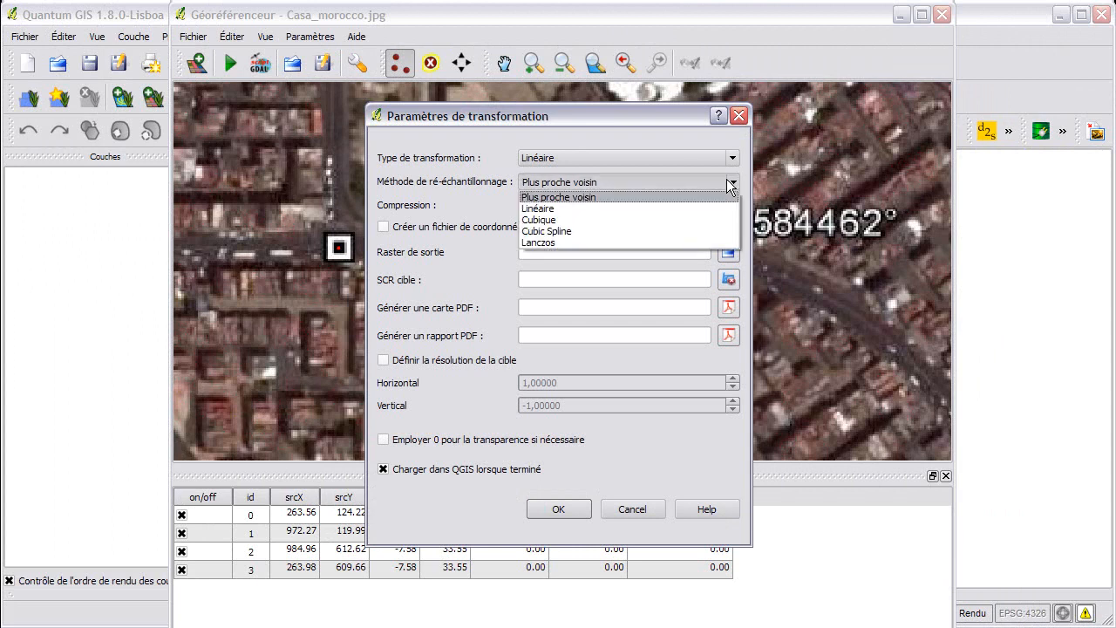
click(613, 194)
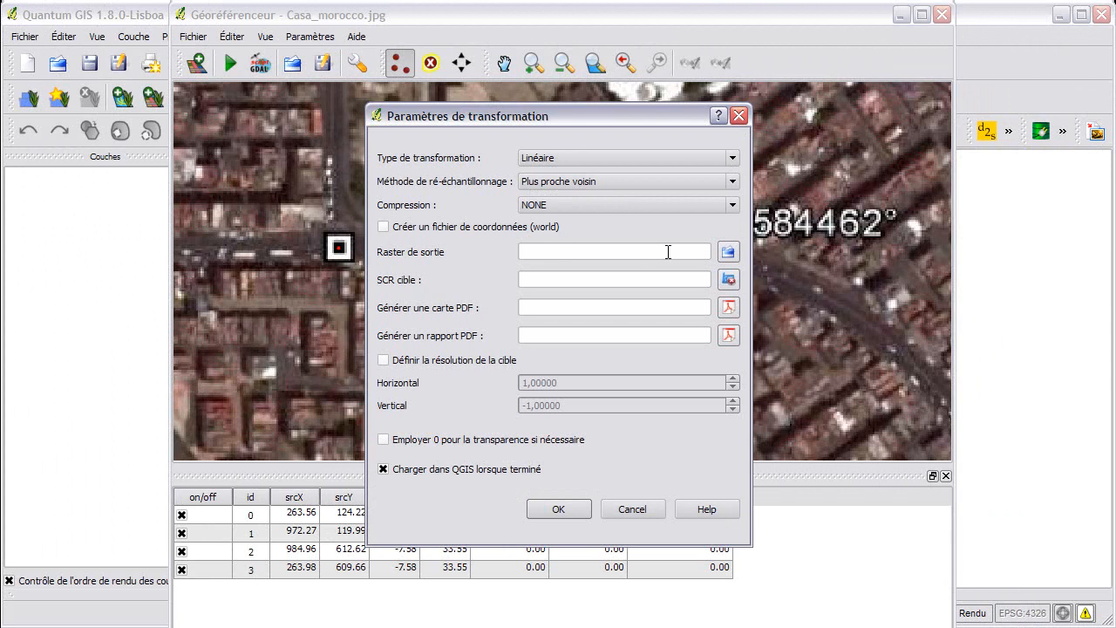
Set the output raster to the GeoTIFF Casa_morocco_georef.tif in C:/SIGcours/Qgis and accept the transformation settings.
click(728, 253)
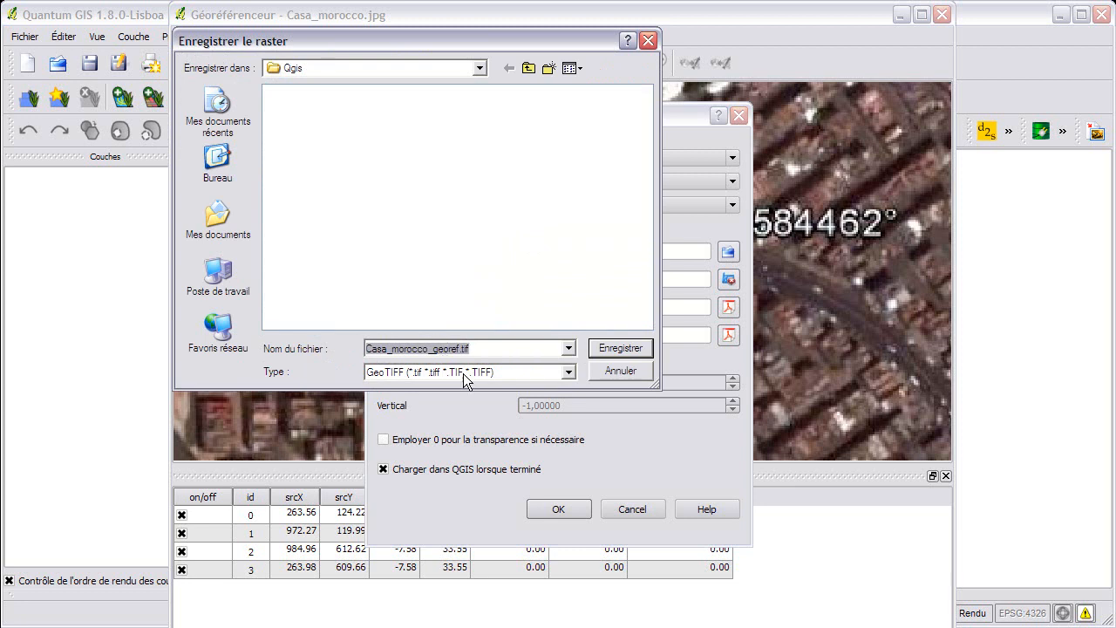
click(567, 372)
click(568, 374)
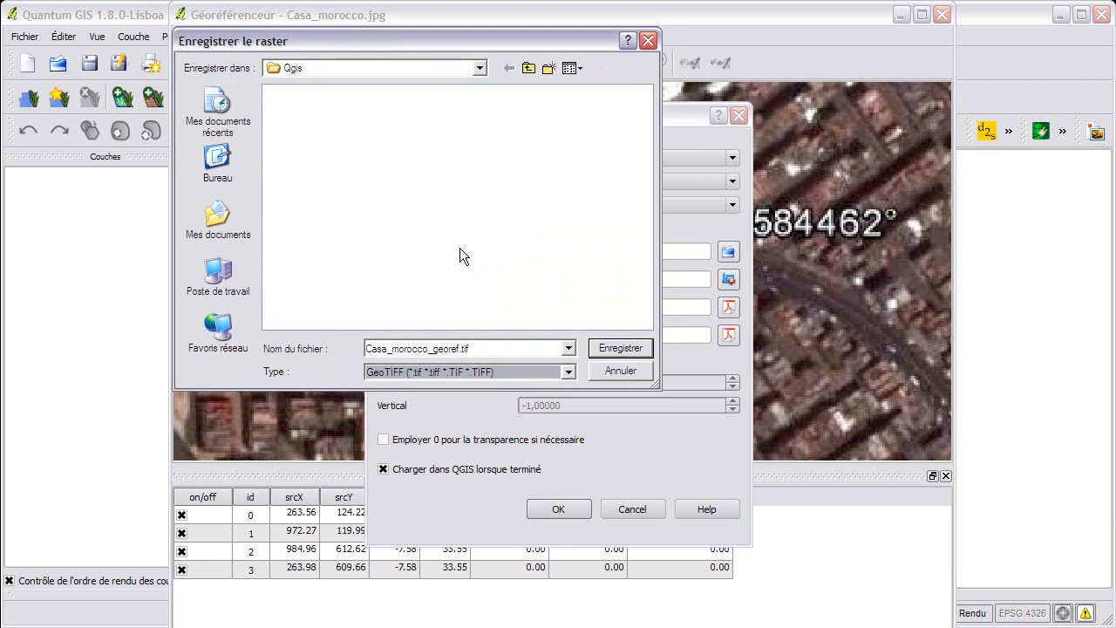
click(615, 349)
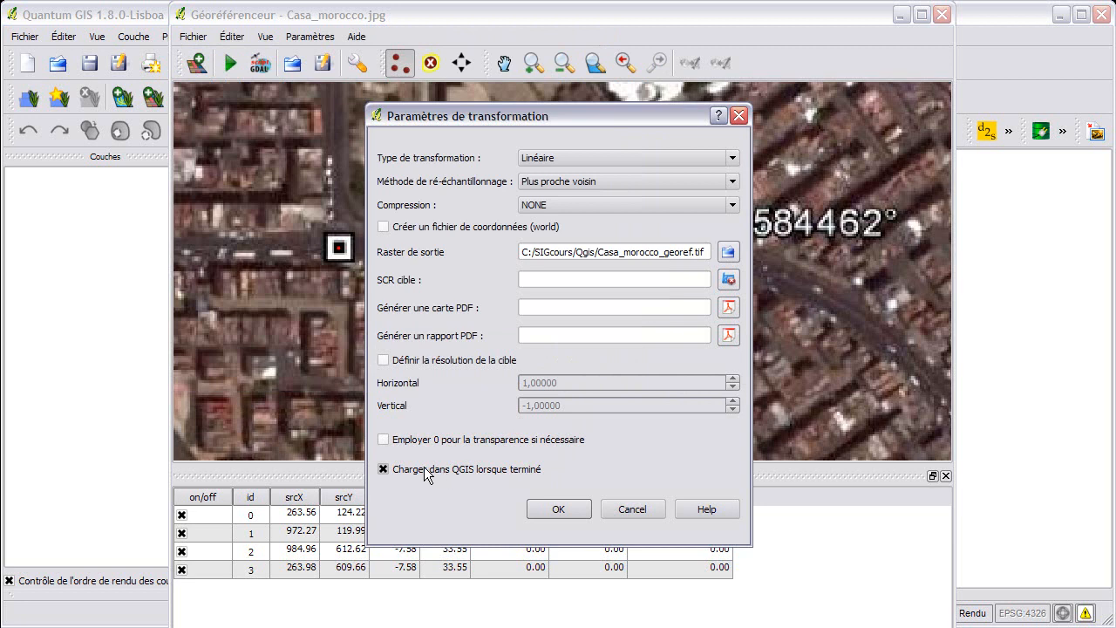
click(541, 510)
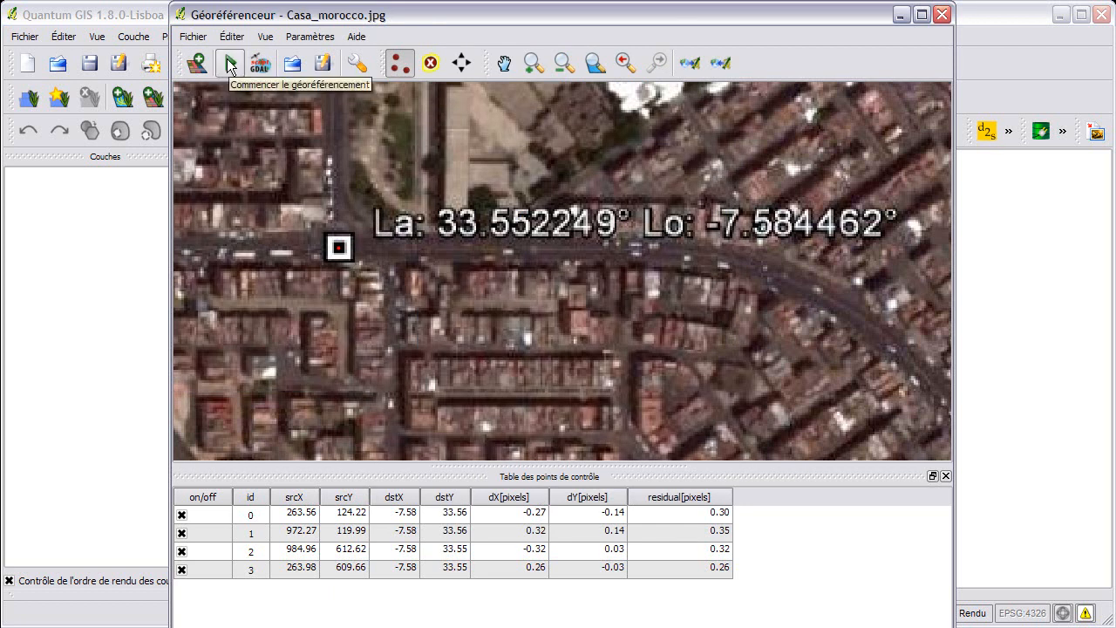
Run the georeferencing, and close the Georeferencer without saving the control points.
click(231, 65)
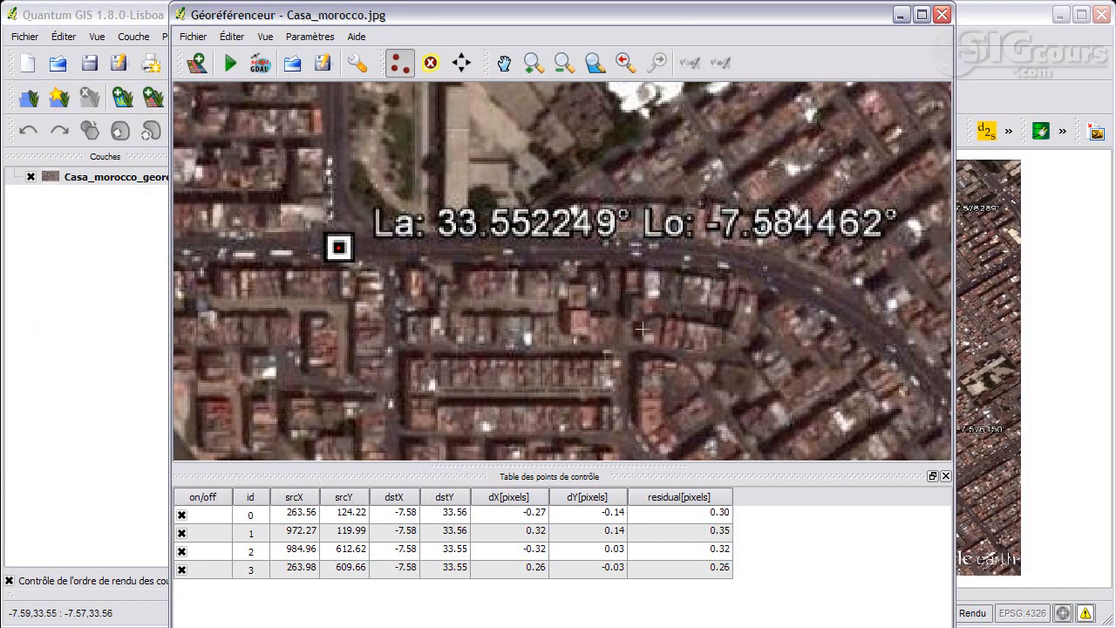
click(942, 16)
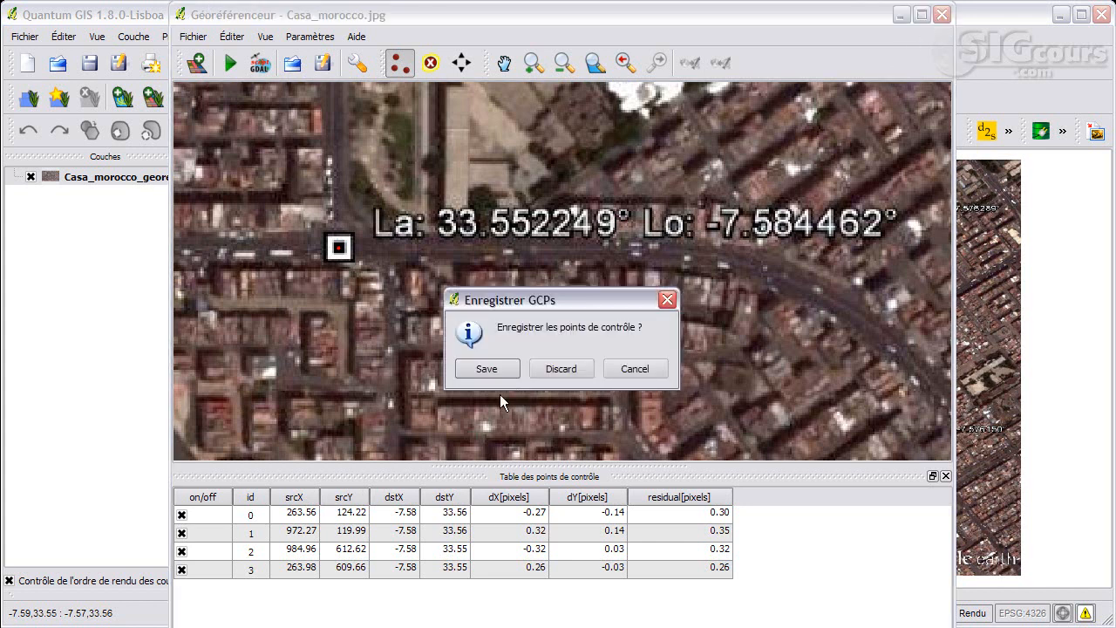
click(562, 371)
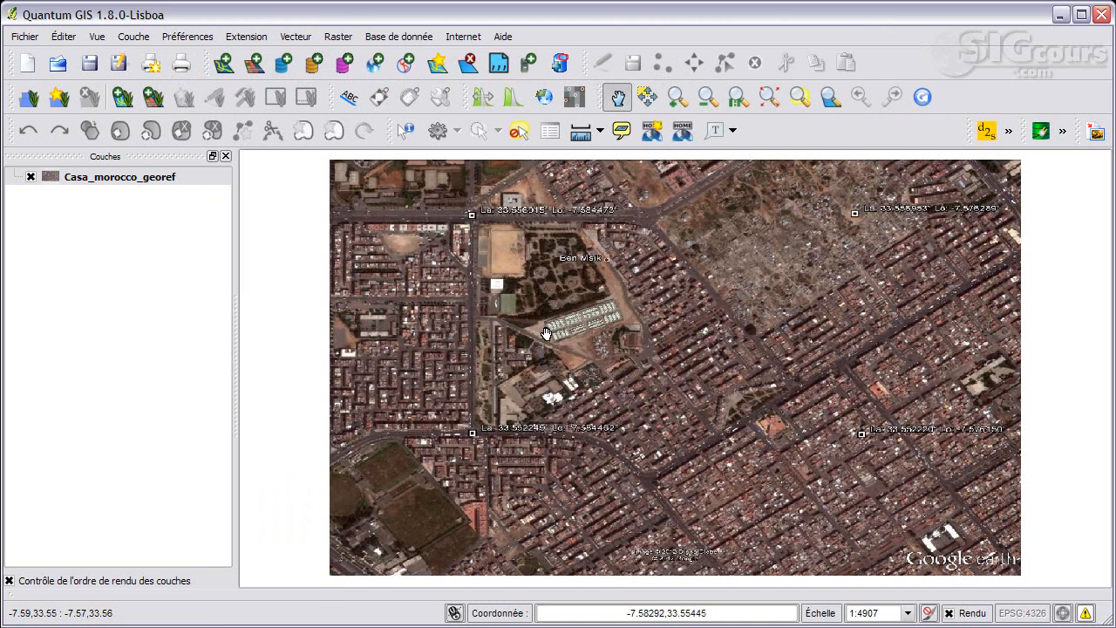
Inspect the georeferenced raster around the lower-left marker to check its coordinates against the map.
click(679, 97)
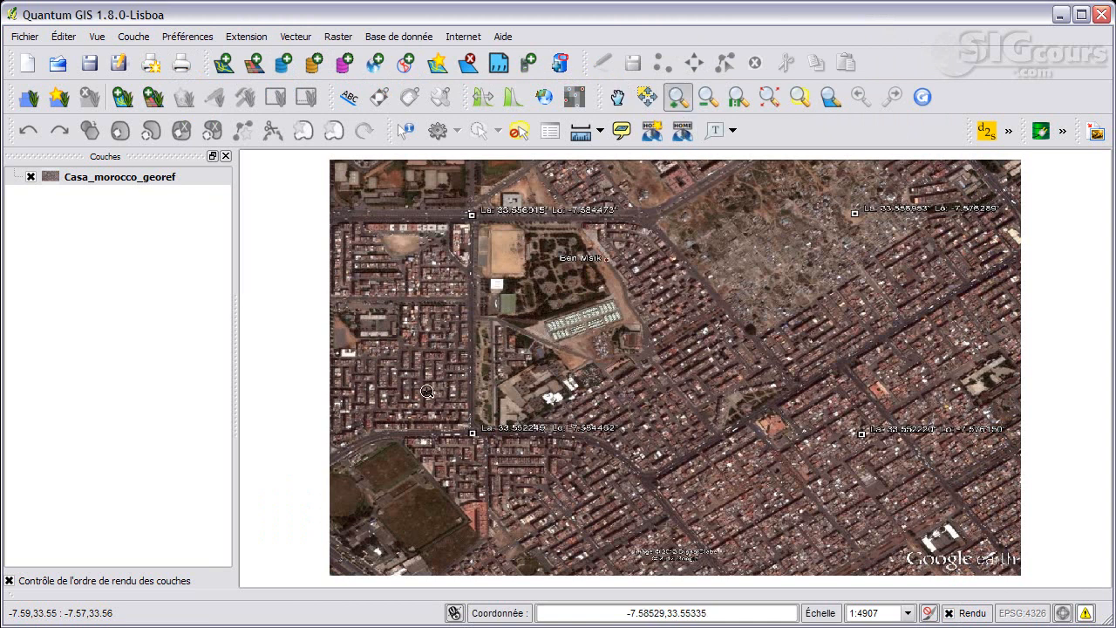
drag(441, 379, 631, 504)
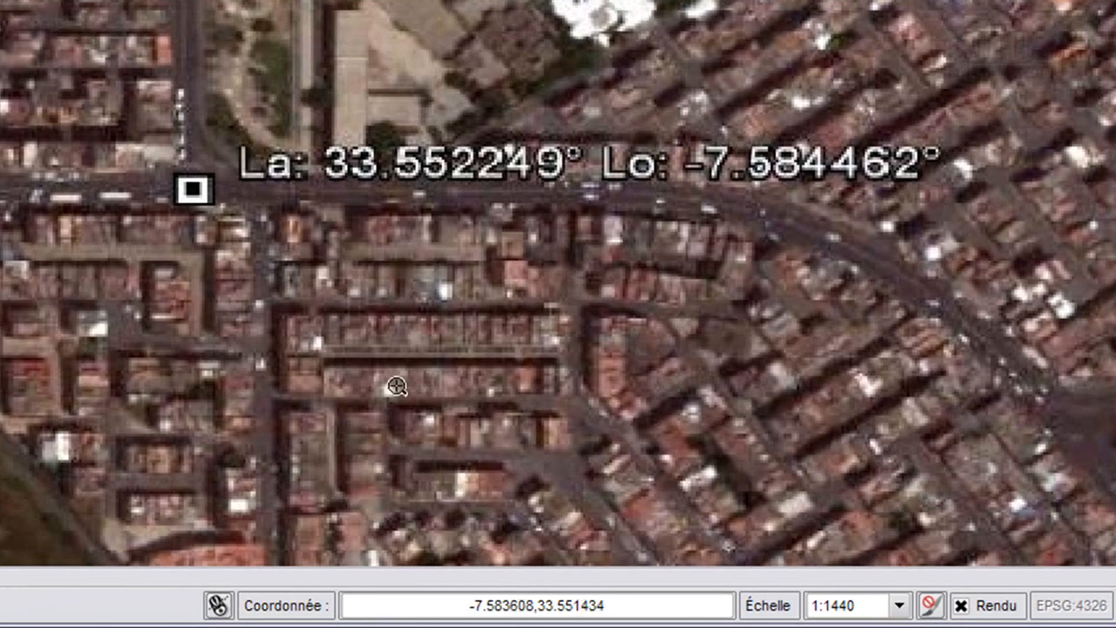